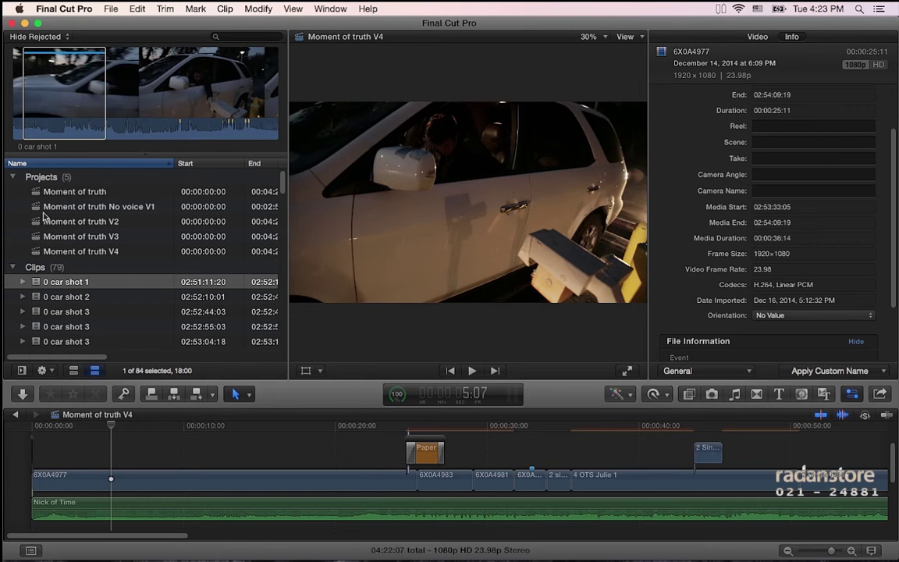
Open the New Project dialog from File > New > Project
left_click(101, 9)
mouse_move(117, 23)
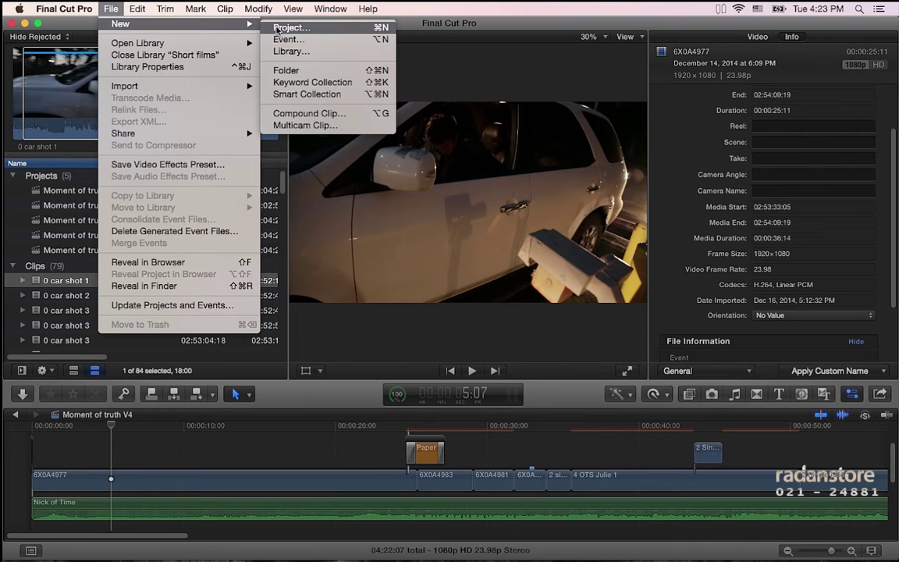
left_click(381, 28)
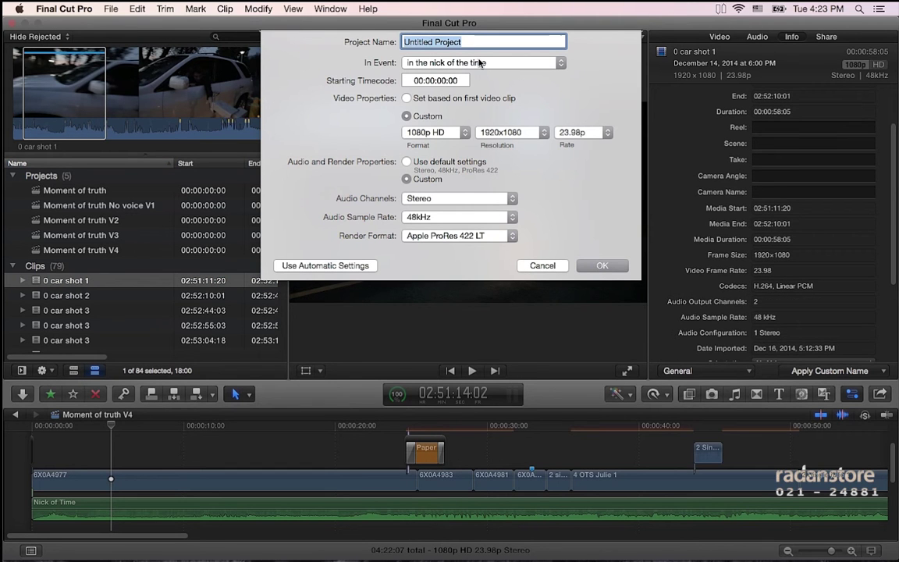
Name the project 'Test', base video on the first clip, and use default audio and render settings
type("Test")
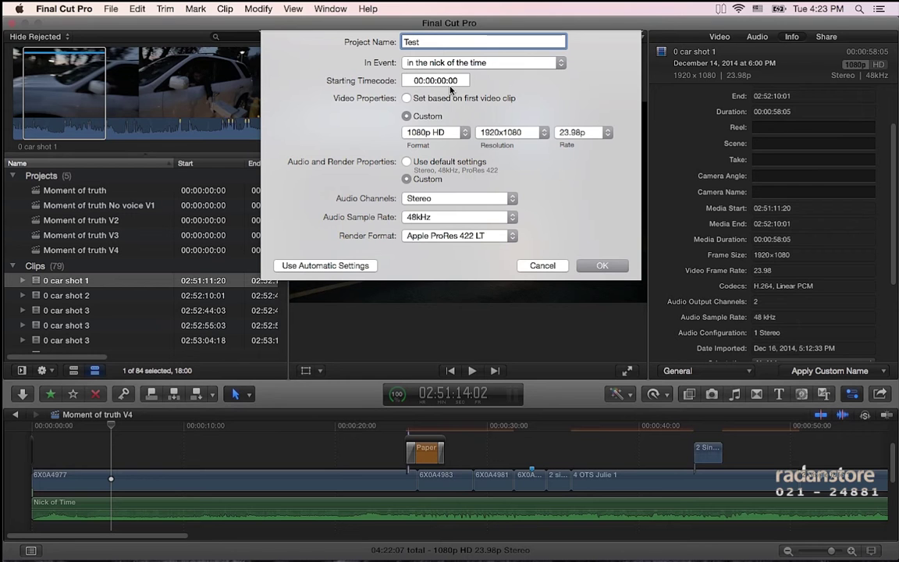
left_click(407, 98)
left_click(421, 145)
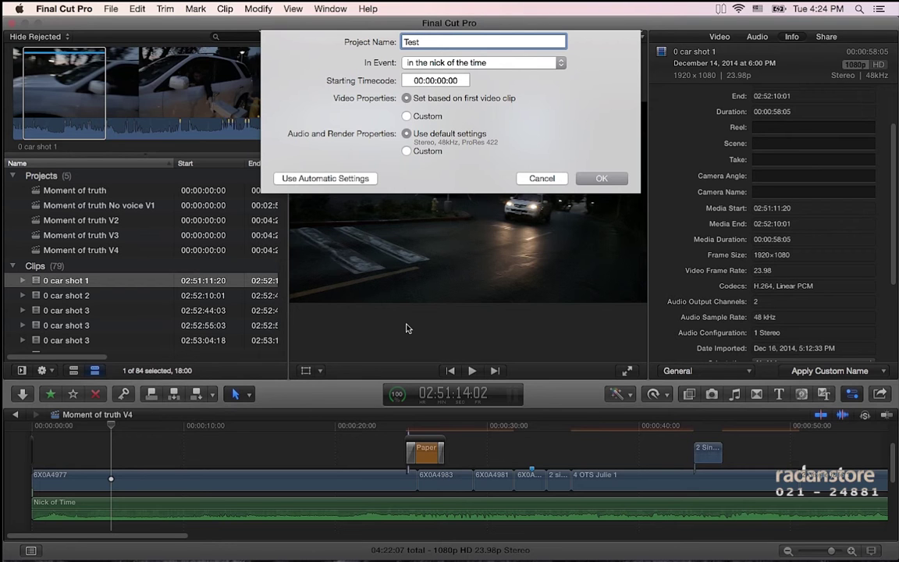
Switch video properties to Custom, keeping the 1080p HD format
left_click(414, 117)
left_click(414, 117)
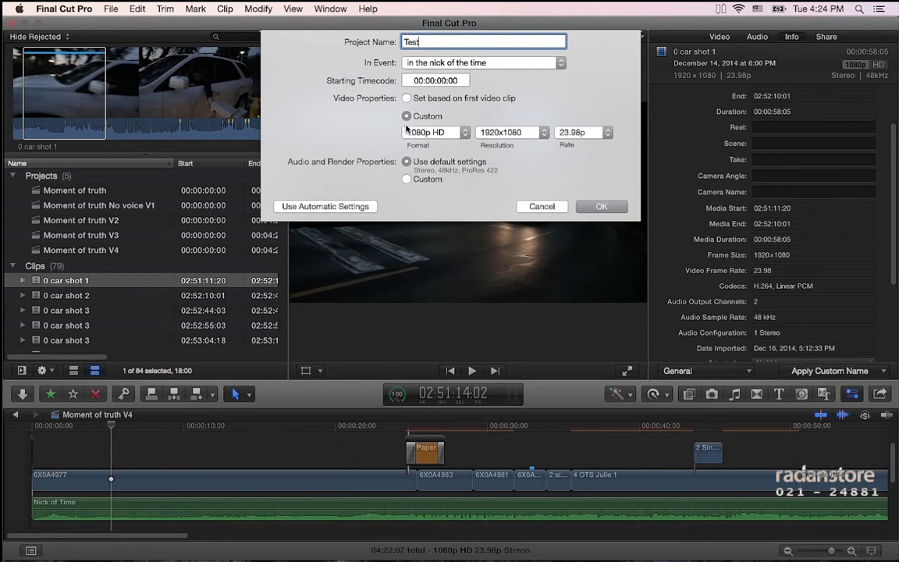
left_click(438, 133)
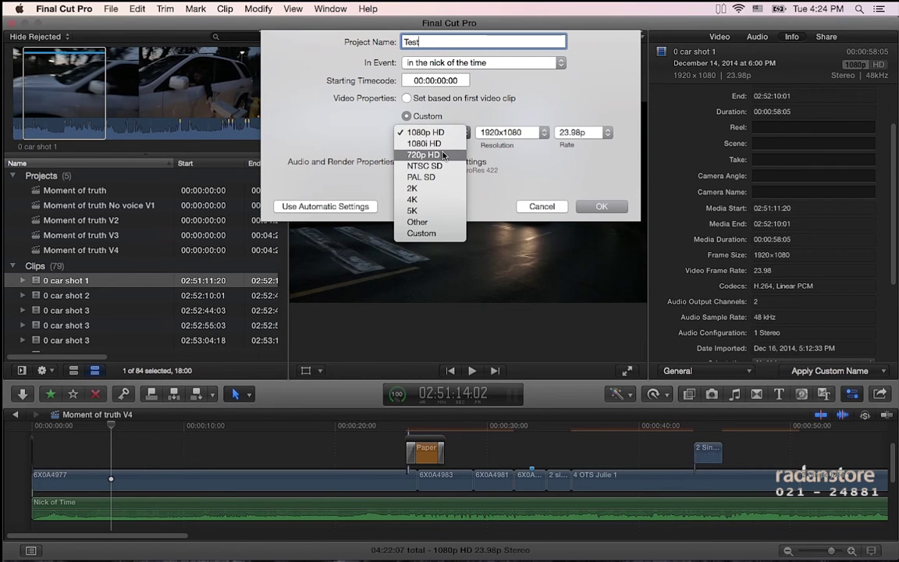
left_click(496, 160)
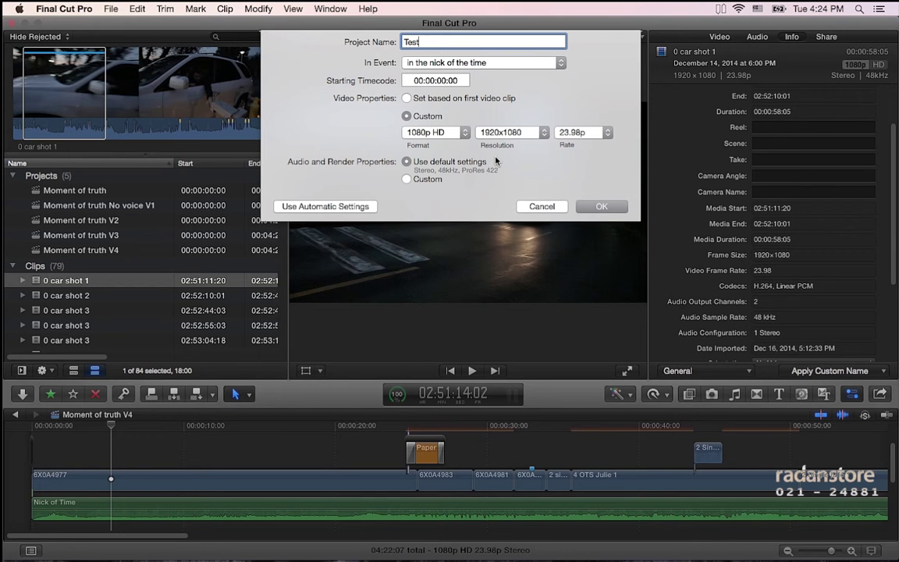
Switch to Preview to view the 'Projects or Timelines' reference slide
key("super+Tab")
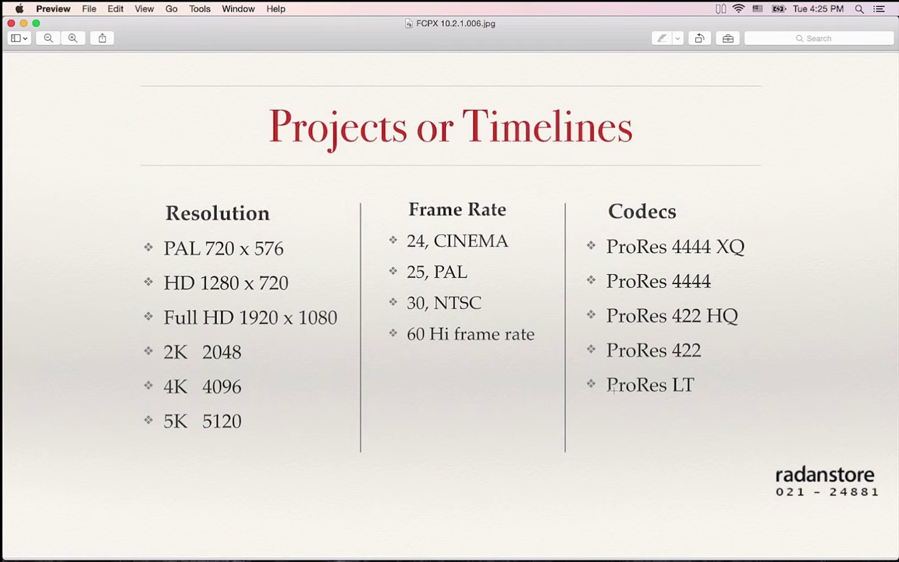
Back in Final Cut Pro, confirm the 1080p HD format and 23.98p frame rate
key("super+Tab")
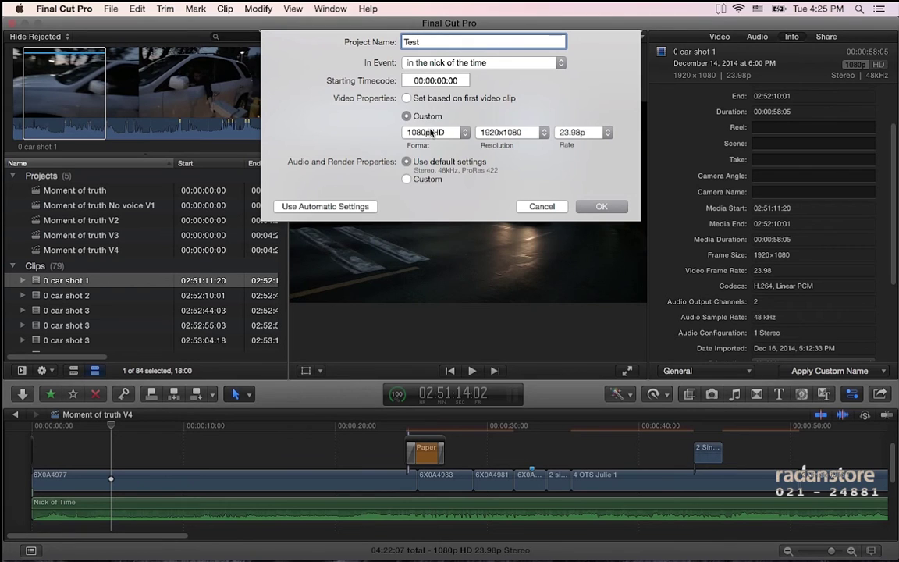
left_click(430, 133)
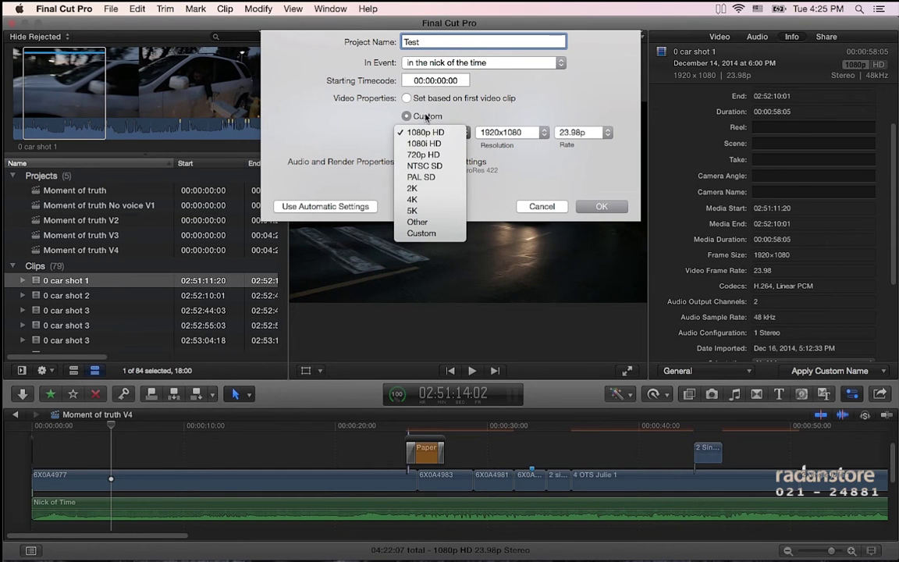
left_click(552, 125)
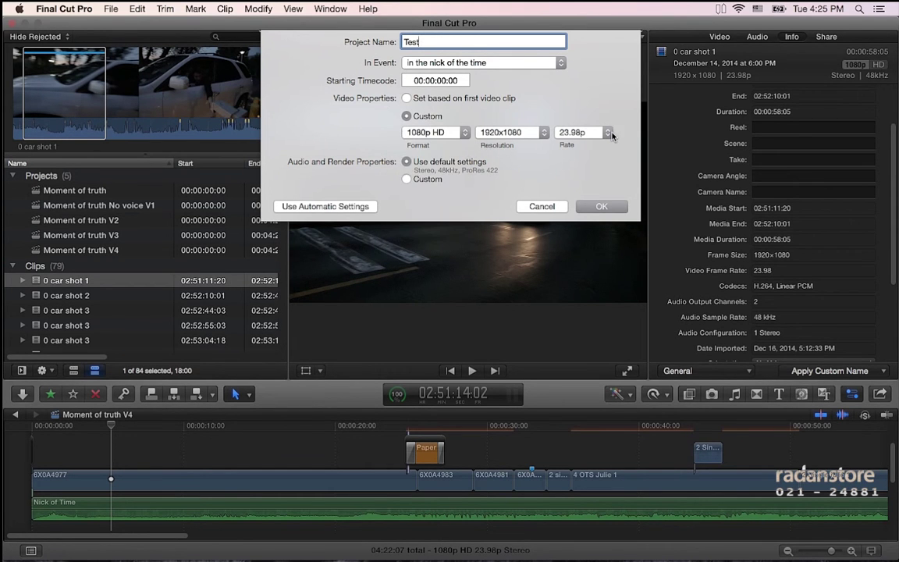
left_click(552, 125)
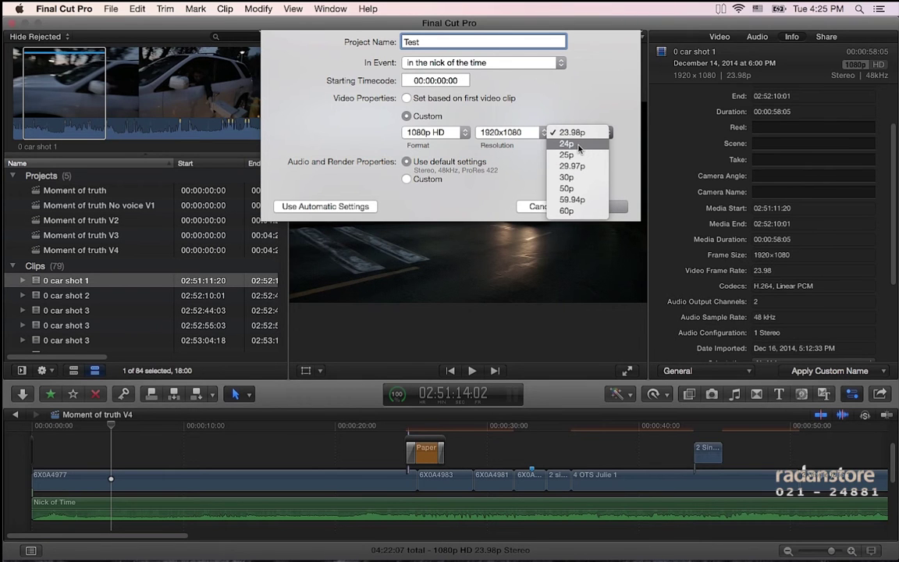
left_click(320, 159)
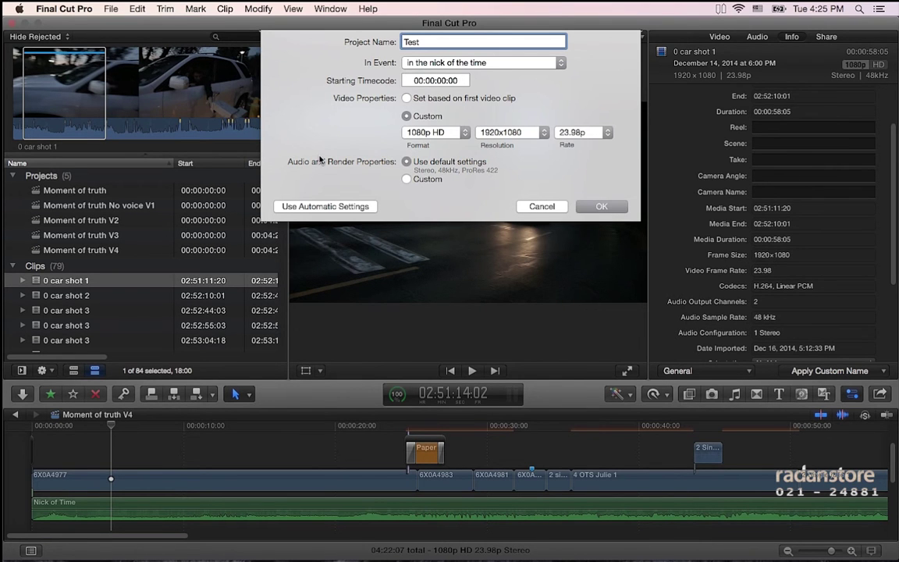
Set audio and render to Custom with Apple ProRes 422 LT and create the Test project
left_click(406, 179)
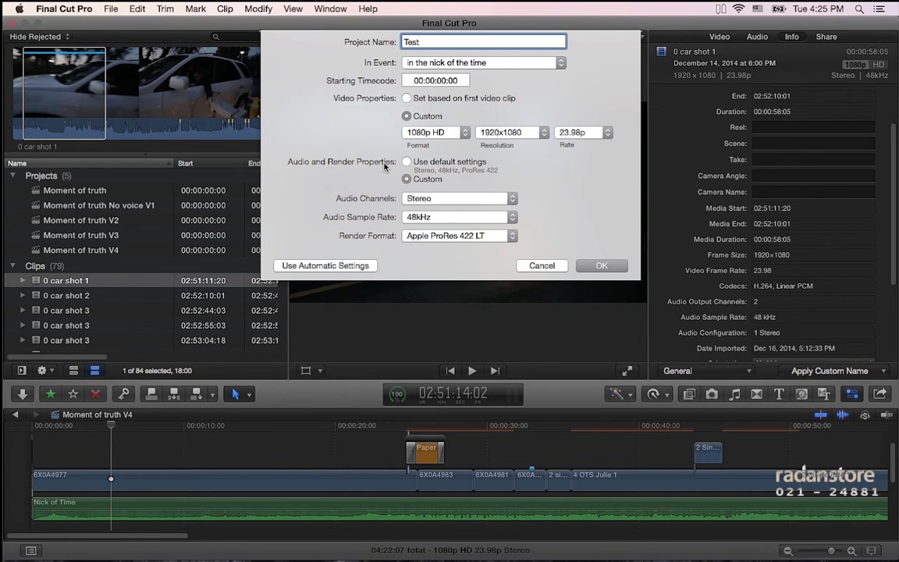
left_click(406, 161)
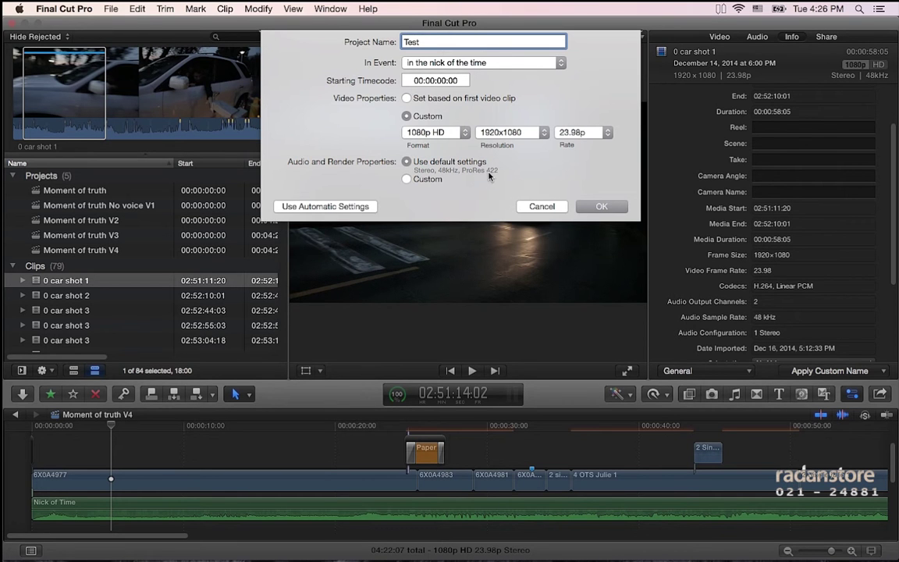
left_click(406, 179)
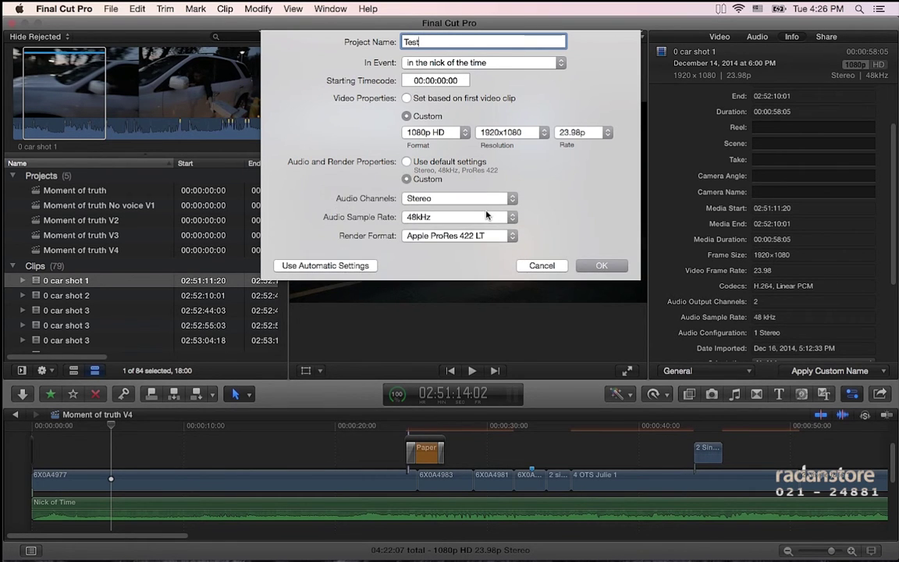
left_click(511, 236)
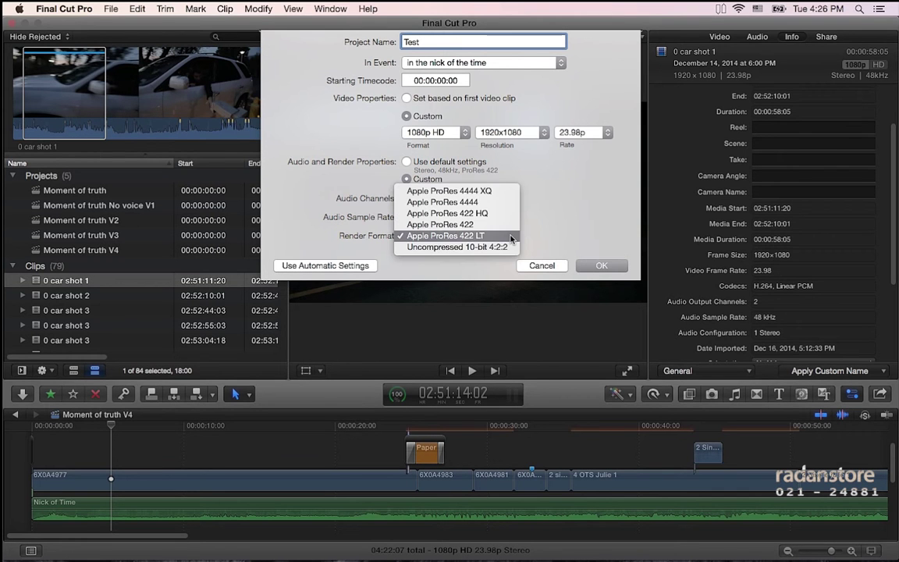
left_click(511, 236)
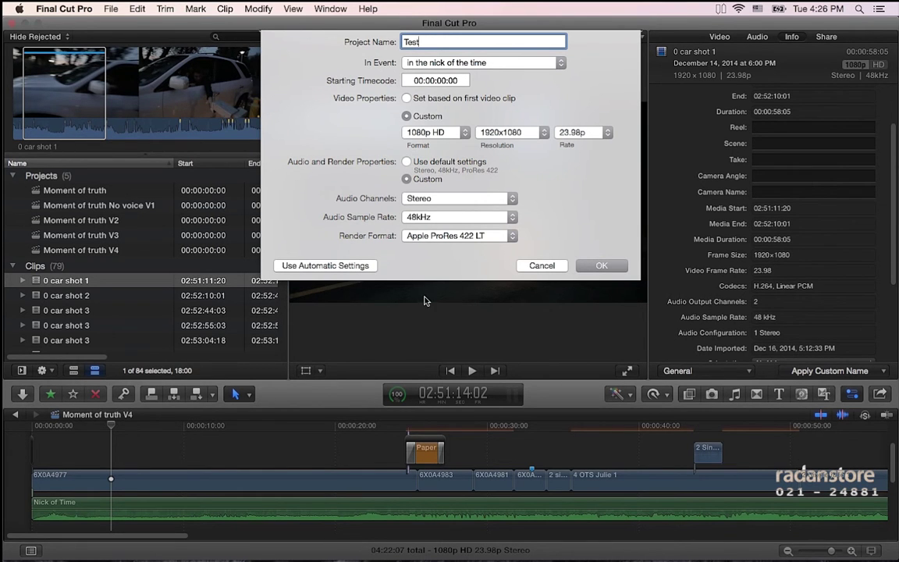
left_click(617, 269)
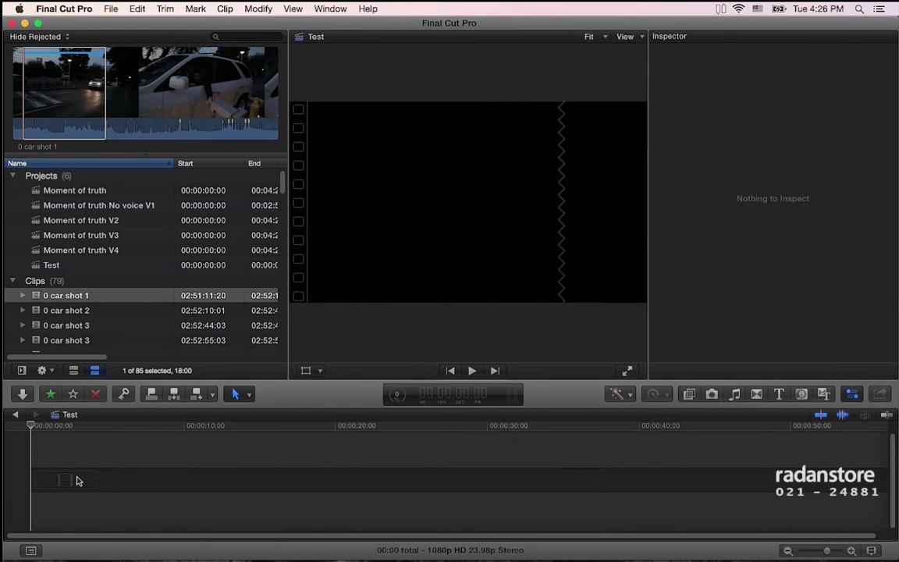
Add clip '0 car shot 1' to the Test timeline and move the playhead to about 5:15
left_click_drag(76, 480, 76, 476)
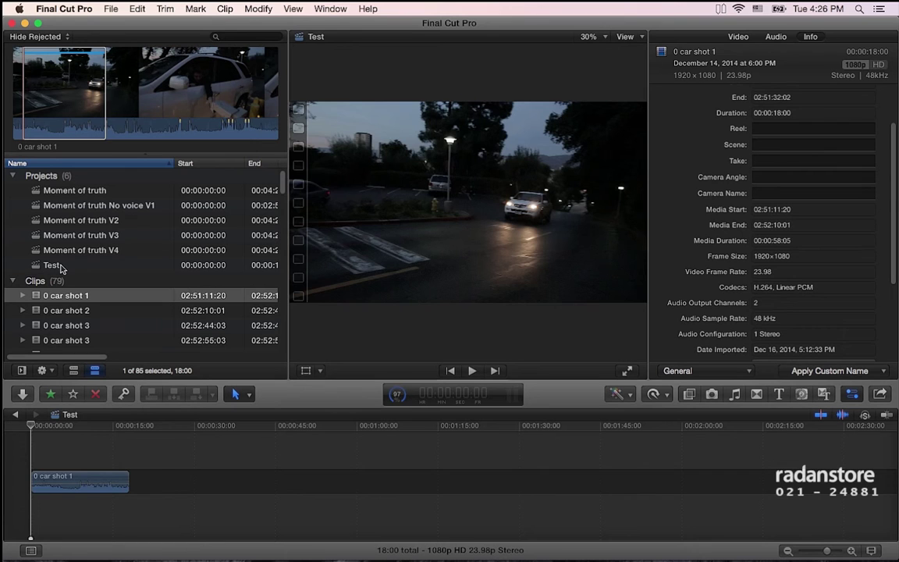
left_click(61, 427)
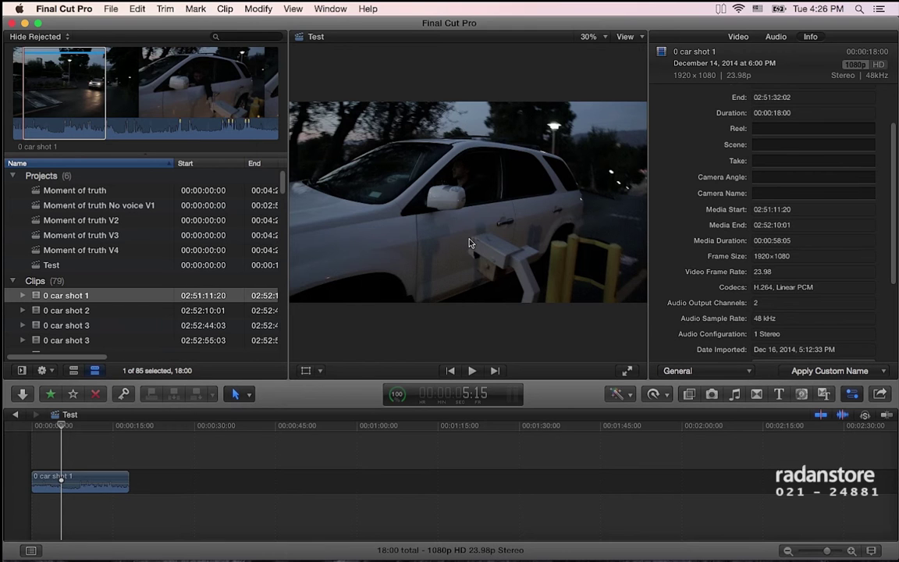
left_click(61, 268)
Select the Test project and toggle the Inspector to show its 1920x1080, 23.98p info
left_click(57, 267)
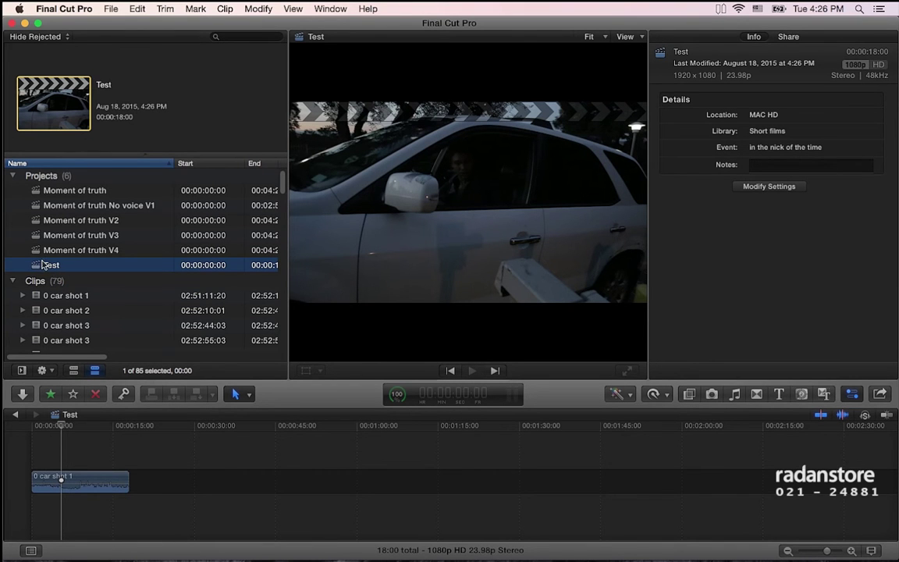
left_click(855, 399)
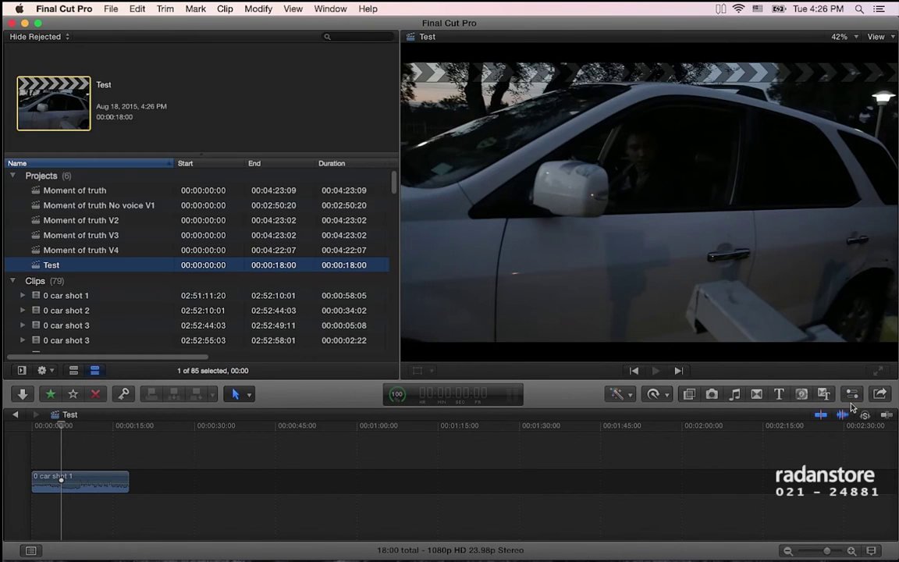
left_click(849, 400)
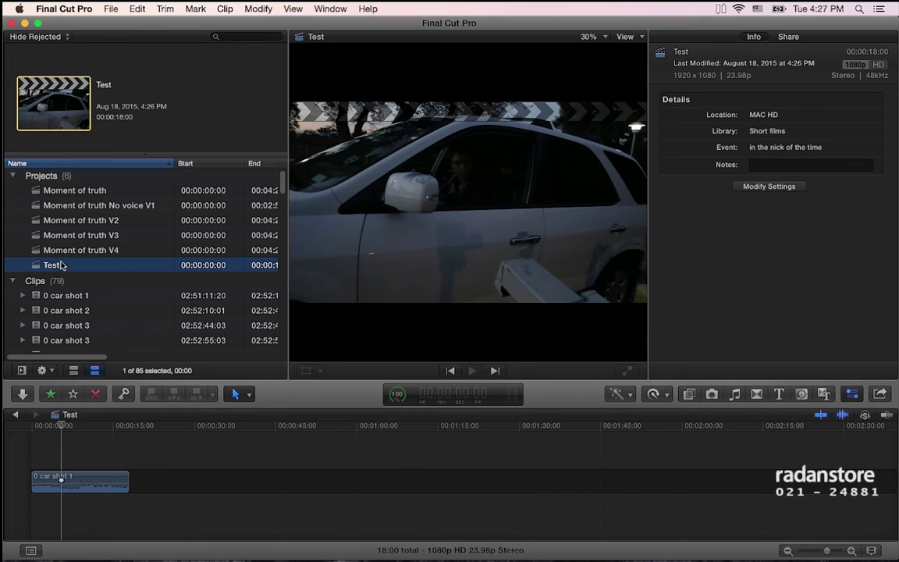
In the Test project's settings, change the video format to 2K at 2048x1024
left_click(768, 187)
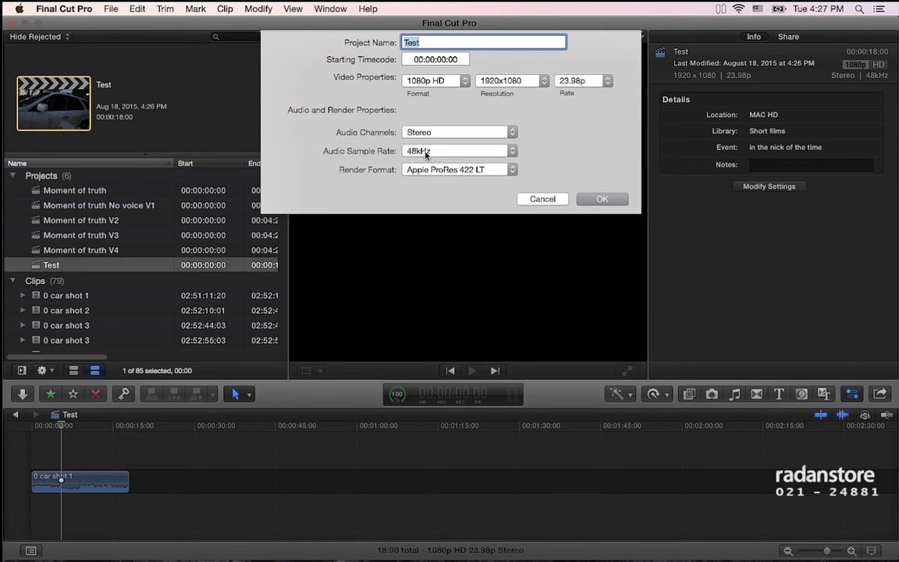
left_click(444, 82)
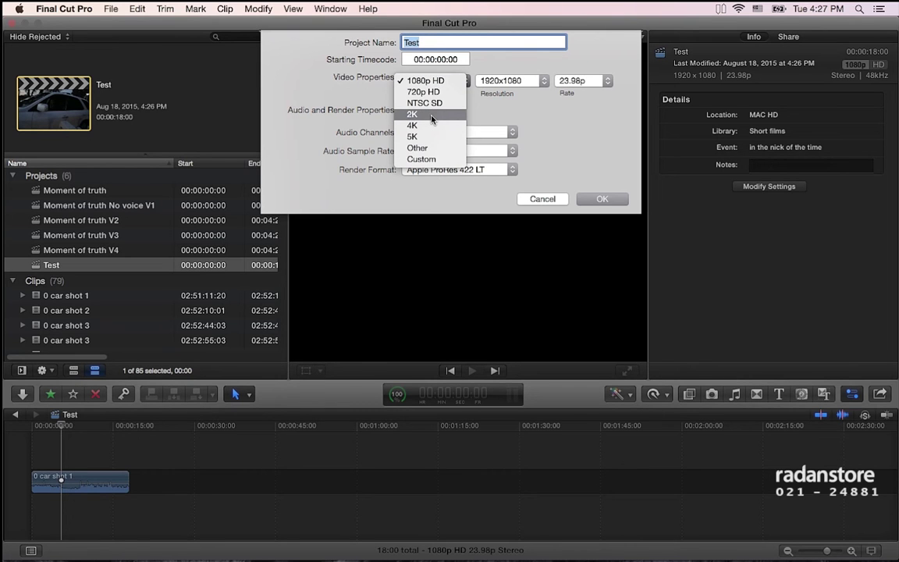
left_click(432, 116)
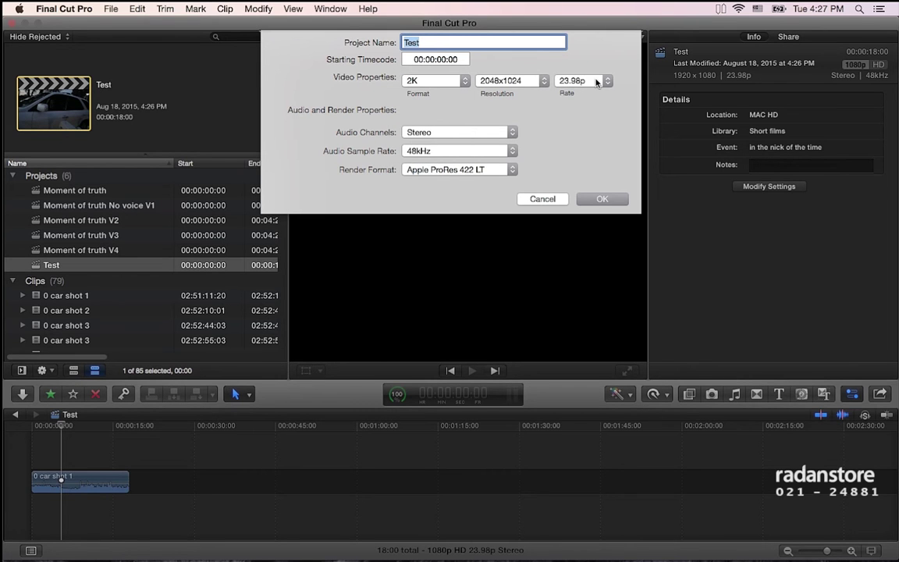
left_click(507, 80)
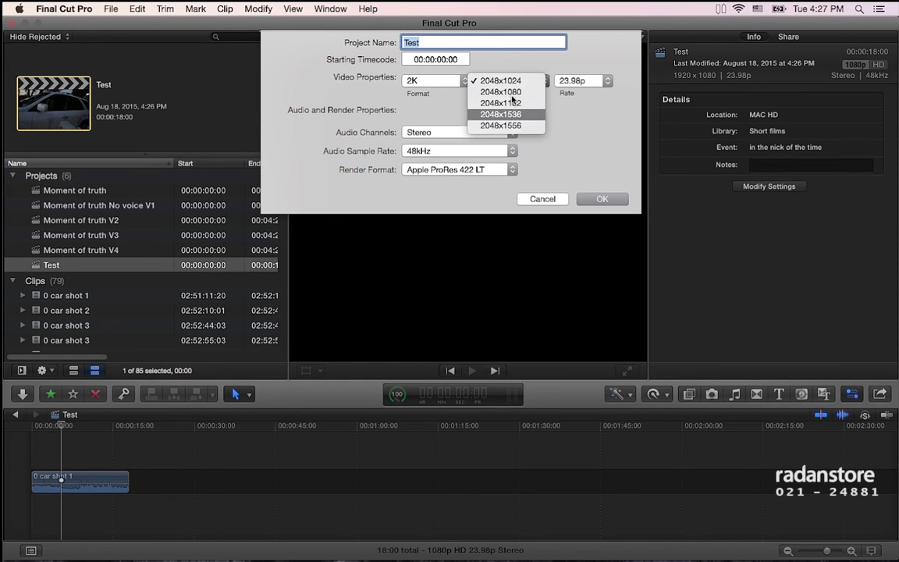
left_click(560, 132)
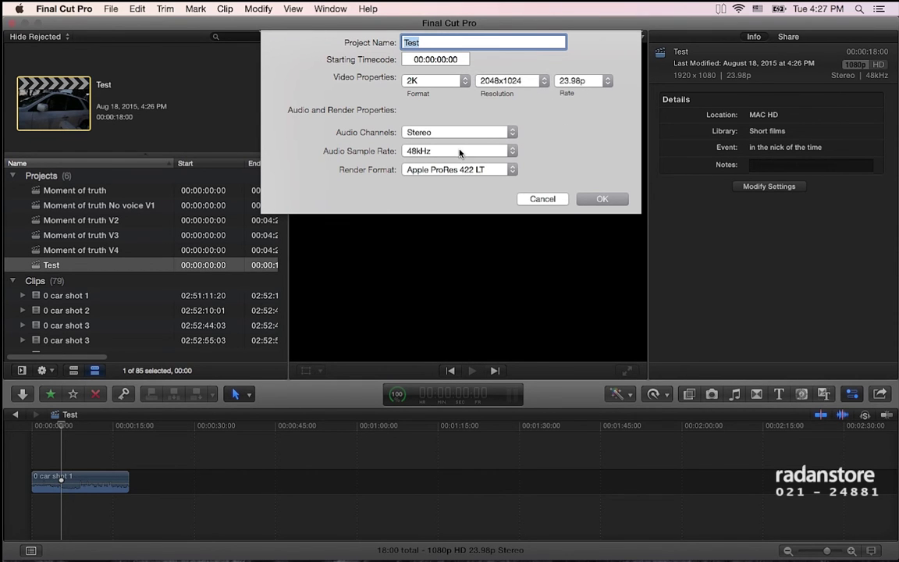
left_click(467, 170)
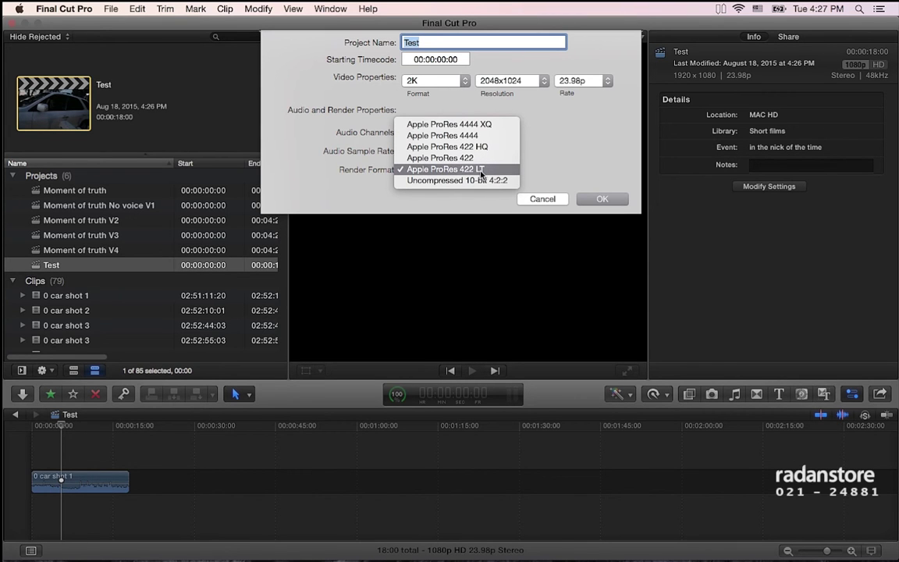
key("super+Tab")
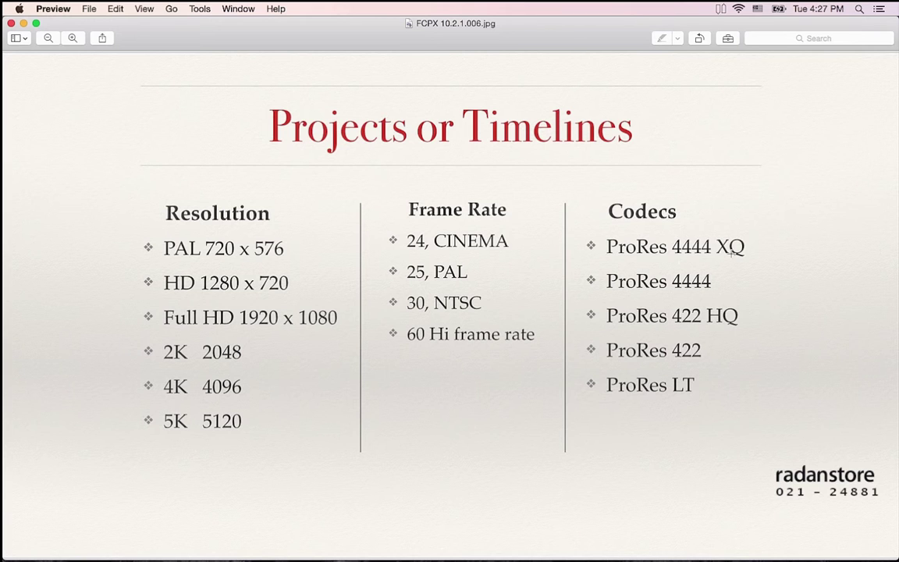
key("super+Tab")
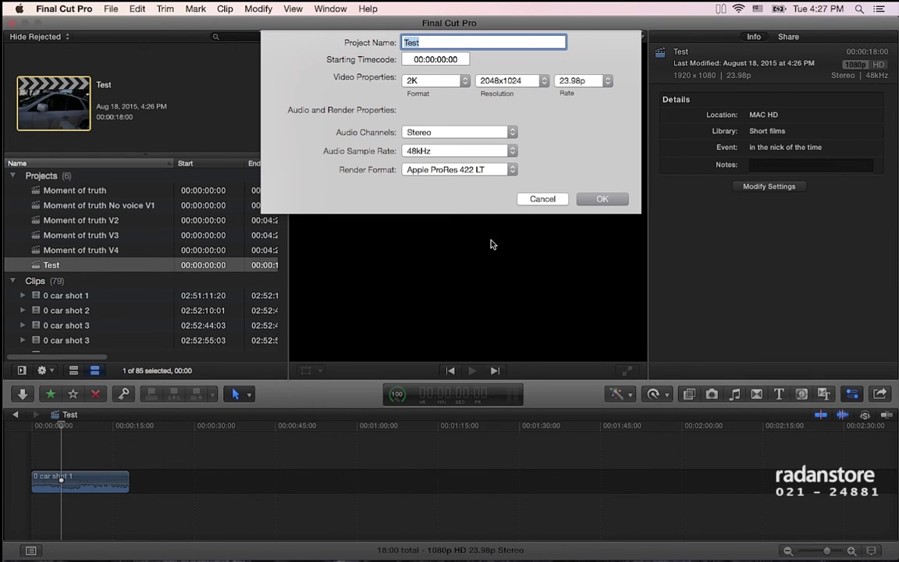
Keep Apple ProRes 422 LT rendering and confirm the 2K settings with OK
left_click(490, 172)
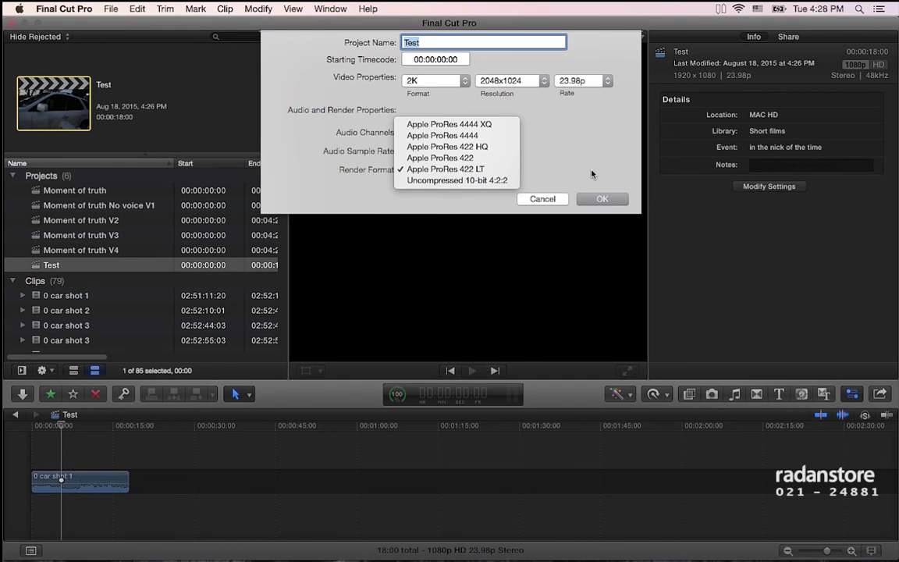
left_click(613, 200)
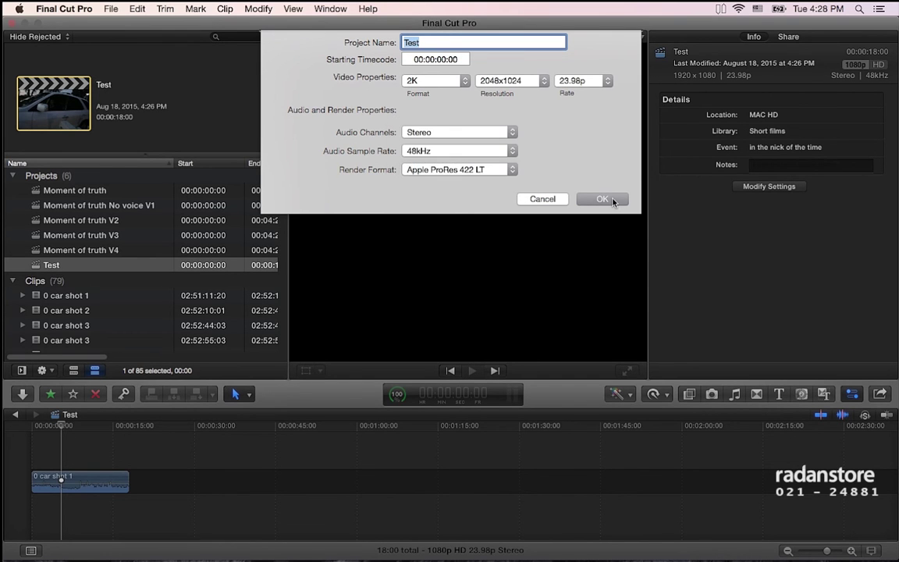
left_click(602, 199)
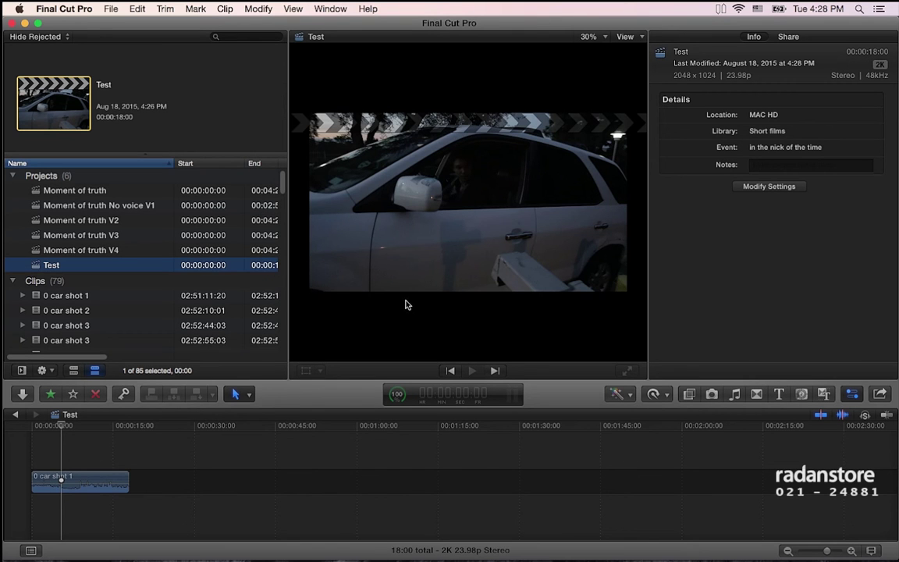
Change the Test project's format back to 1080p HD in Modify Settings and apply it
left_click(83, 431)
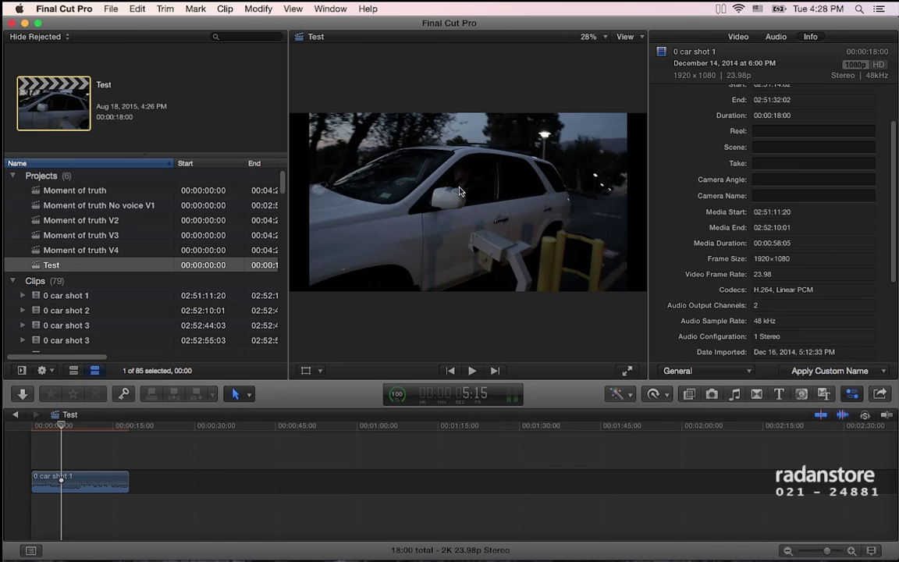
left_click(47, 267)
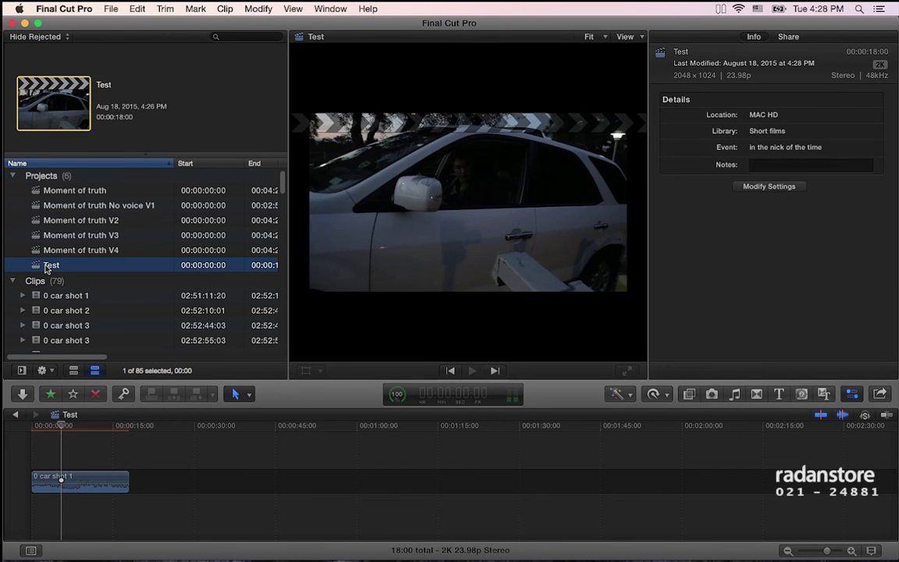
left_click(769, 187)
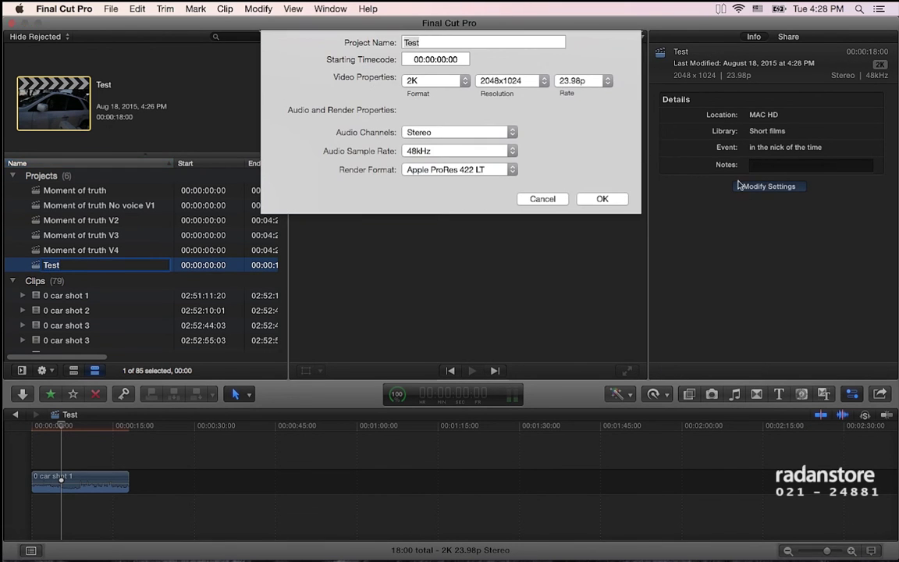
left_click(411, 79)
left_click(445, 49)
left_click(603, 199)
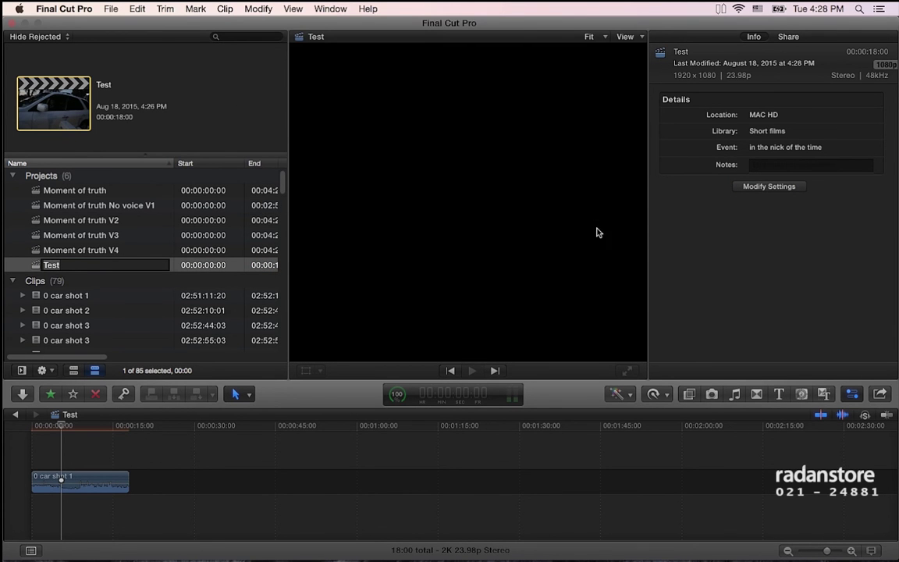
left_click(92, 440)
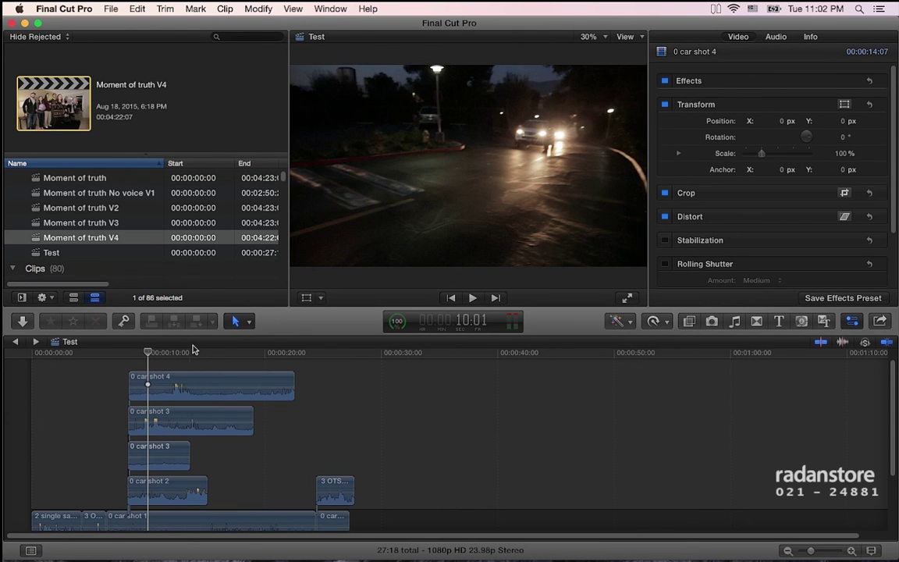
Open Window > Project Properties, review the project settings, then cancel without changes
left_click(335, 9)
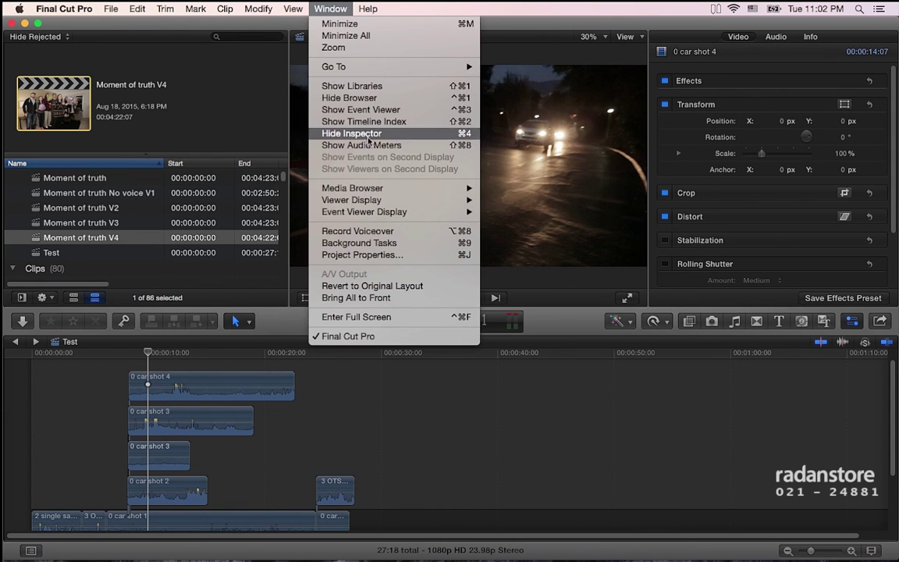
left_click(407, 256)
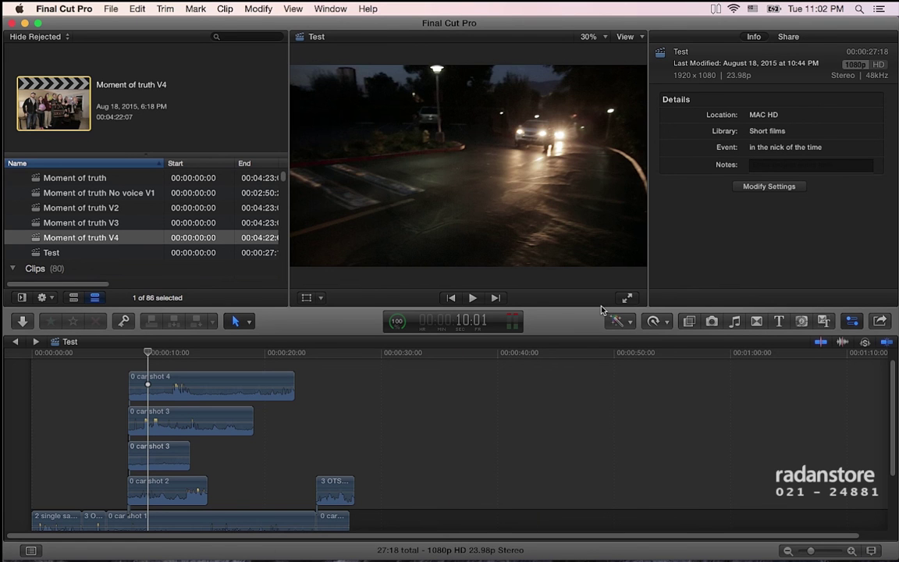
left_click(767, 186)
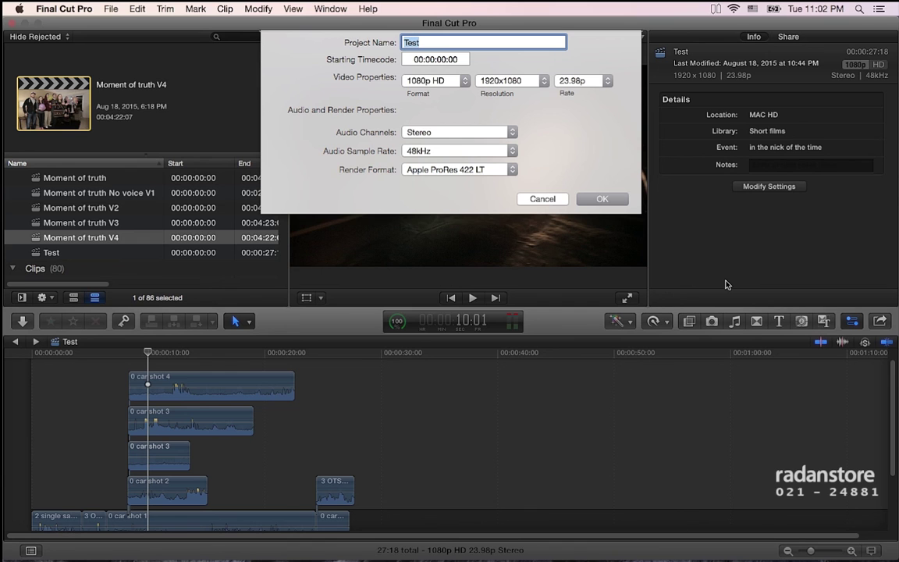
left_click(543, 199)
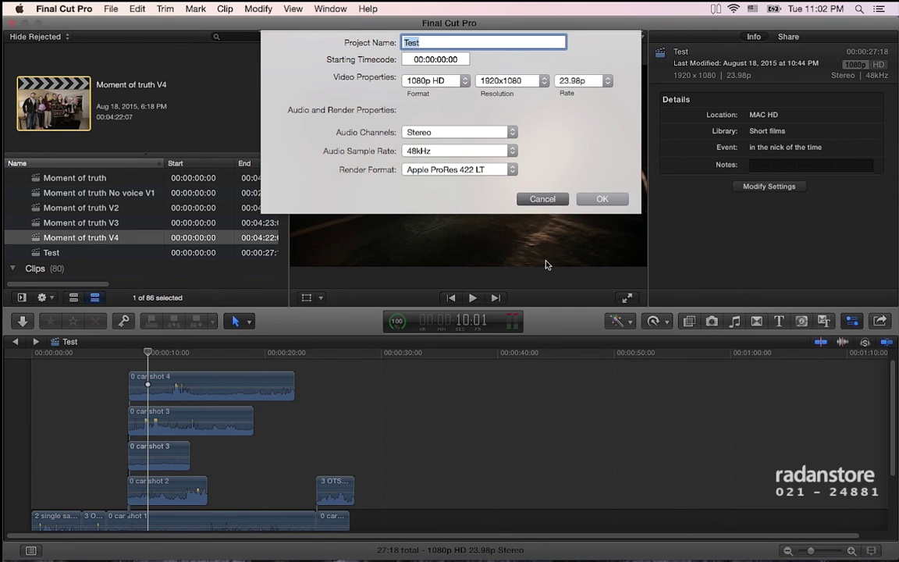